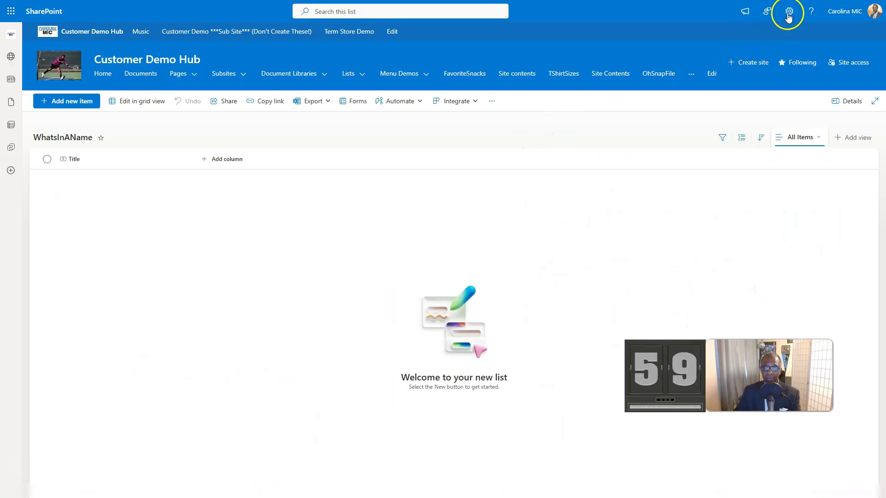
Through the WhatsInAName list settings, rename the Title column to Name and save.
{"action": "left_click", "coordinate": [788, 13]}
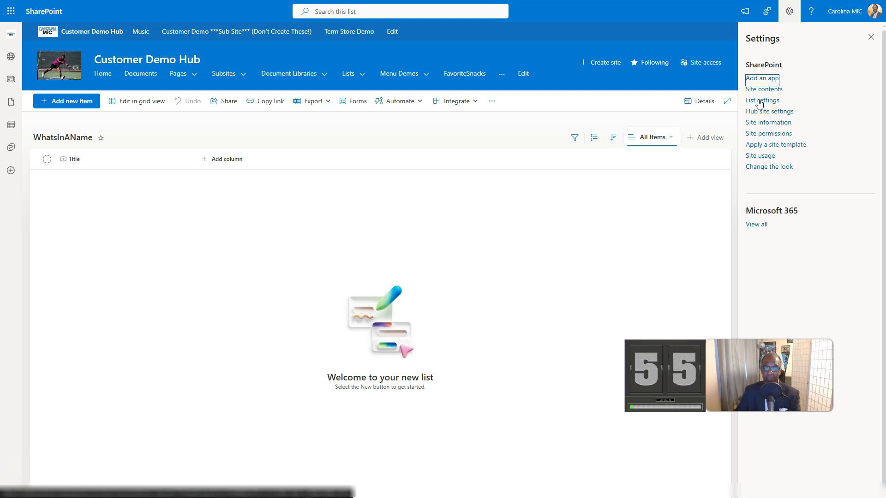
{"action": "left_click", "coordinate": [760, 101]}
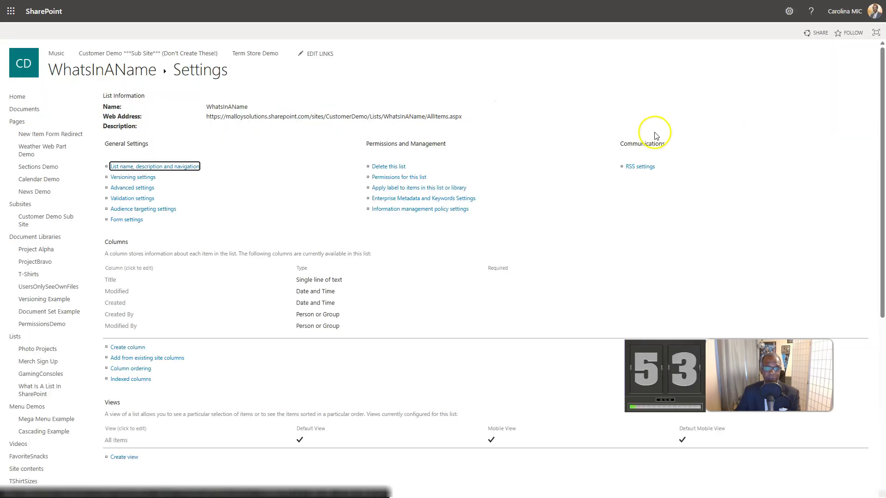
{"action": "left_click", "coordinate": [111, 281]}
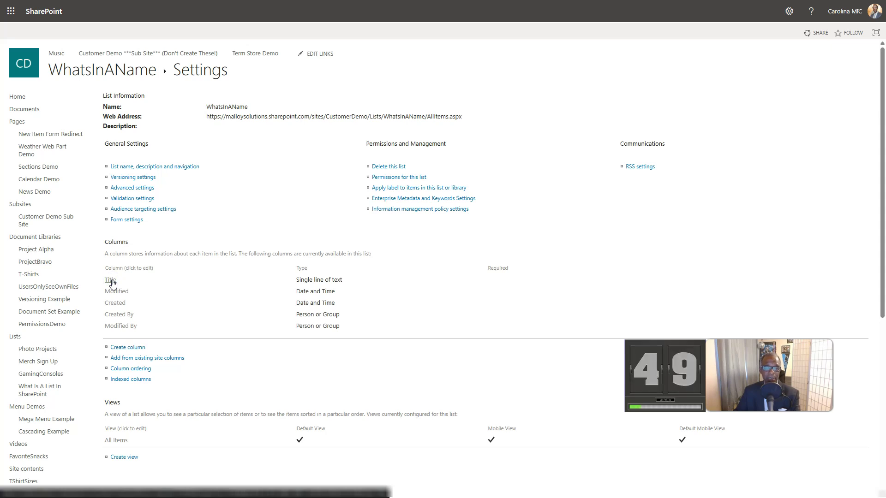
{"action": "left_click", "coordinate": [113, 282]}
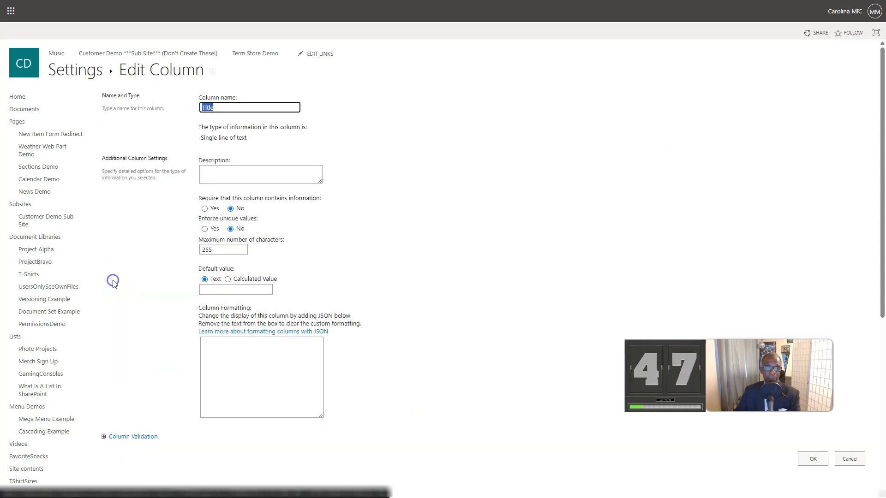
{"action": "type", "text": "Name"}
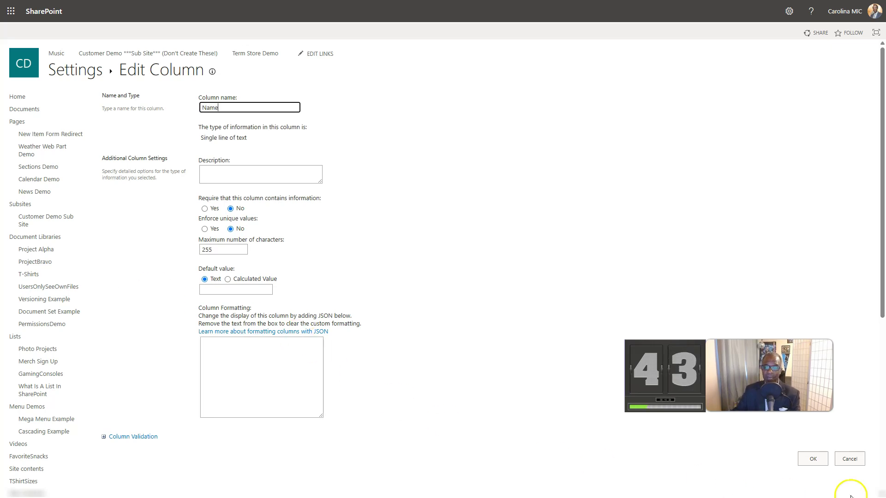
{"action": "left_click", "coordinate": [812, 457]}
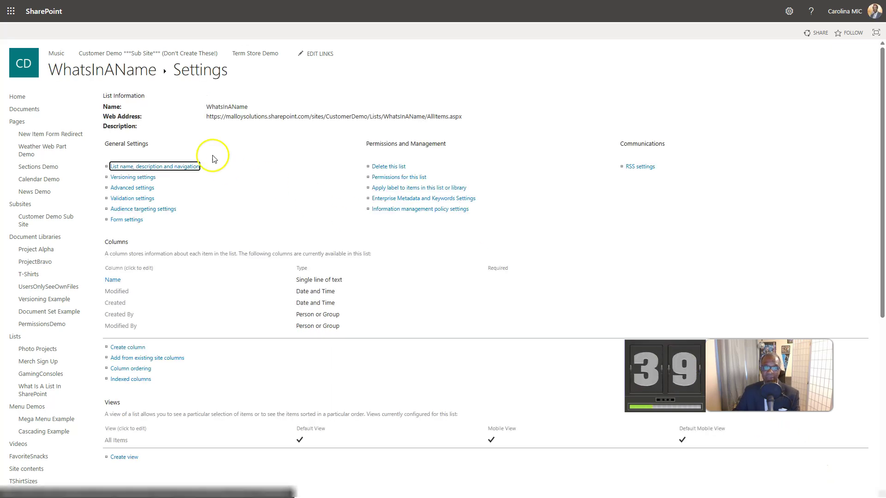
{"action": "left_click", "coordinate": [120, 69]}
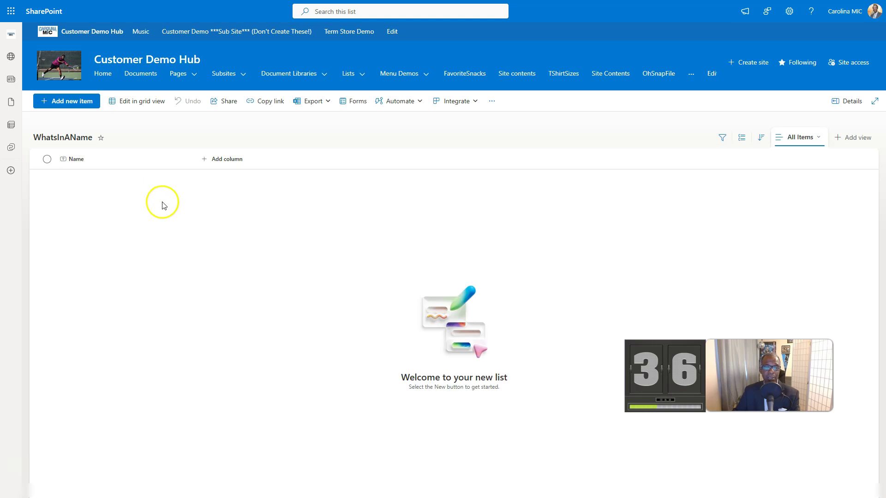
{"action": "left_click", "coordinate": [77, 107]}
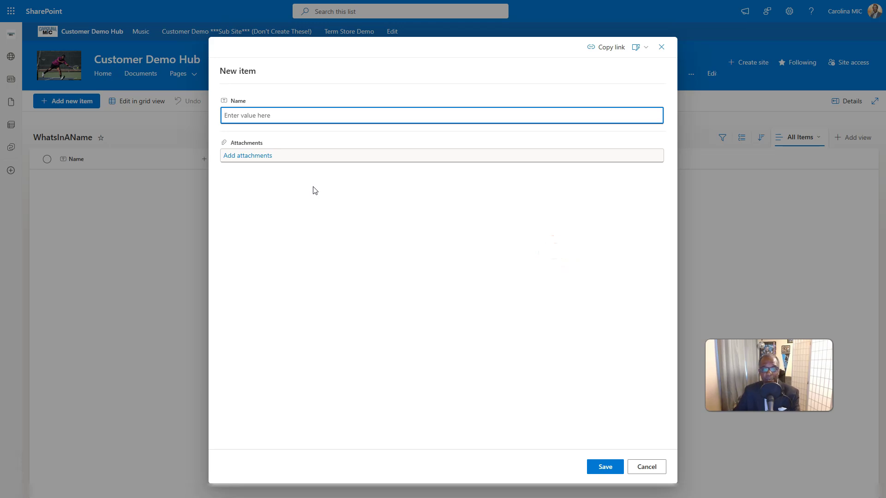
{"action": "left_click", "coordinate": [645, 466]}
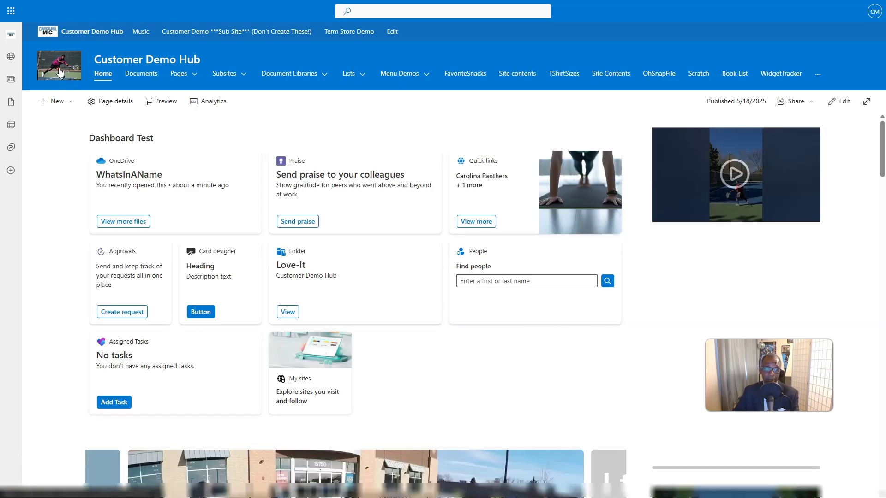
From the site home, create a blank list named ListList and toggle its site-navigation option.
{"action": "left_click", "coordinate": [61, 82]}
{"action": "left_click", "coordinate": [57, 101]}
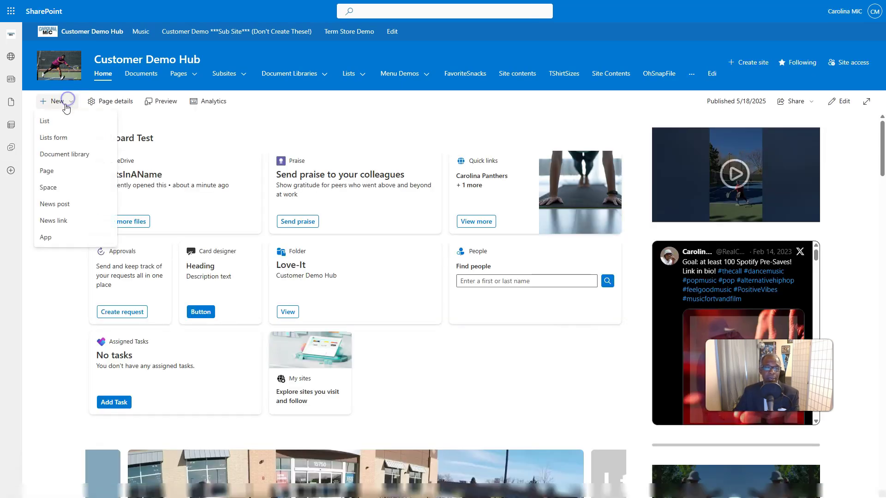
{"action": "left_click", "coordinate": [48, 123]}
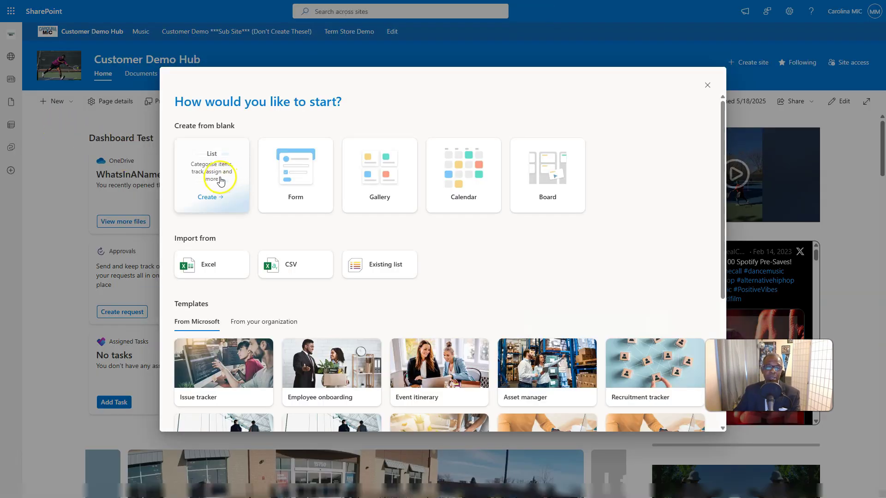
{"action": "left_click", "coordinate": [220, 179]}
{"action": "left_click", "coordinate": [537, 257]}
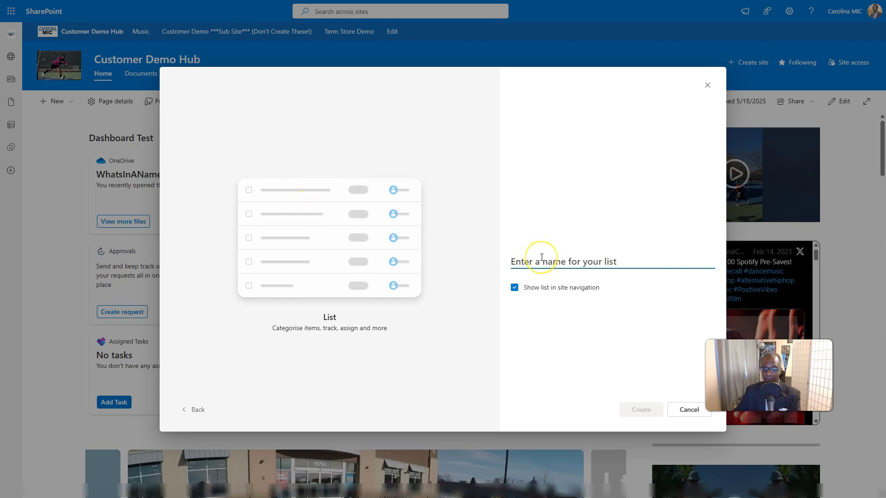
{"action": "type", "text": "List"}
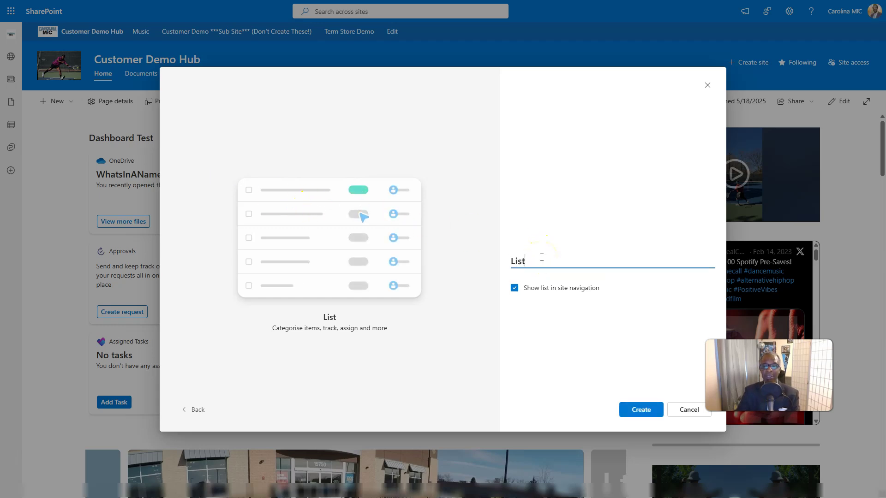
{"action": "type", "text": "List"}
{"action": "left_click", "coordinate": [514, 288]}
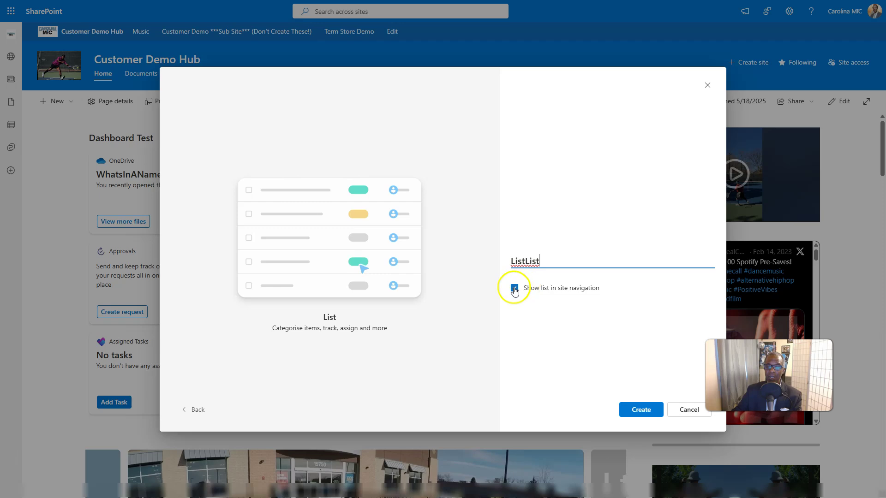
{"action": "left_click", "coordinate": [629, 409]}
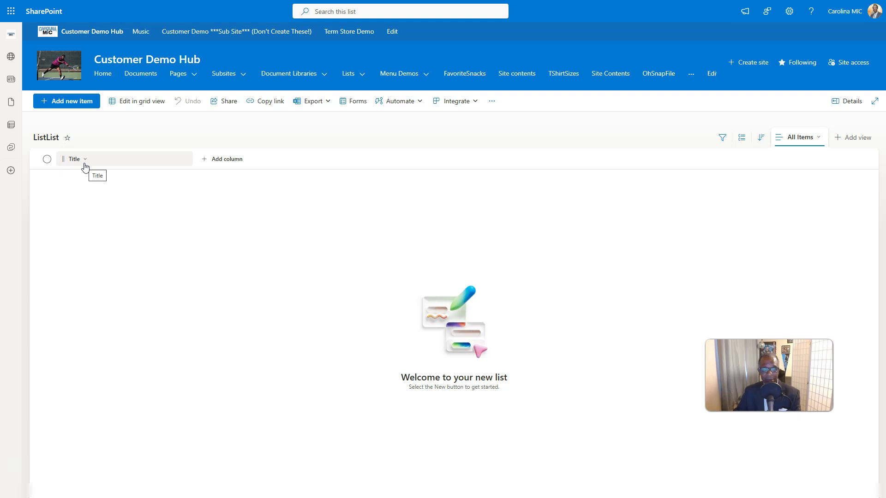
Rename the Title column to Name from its column header menu in the list view.
{"action": "left_click", "coordinate": [85, 159]}
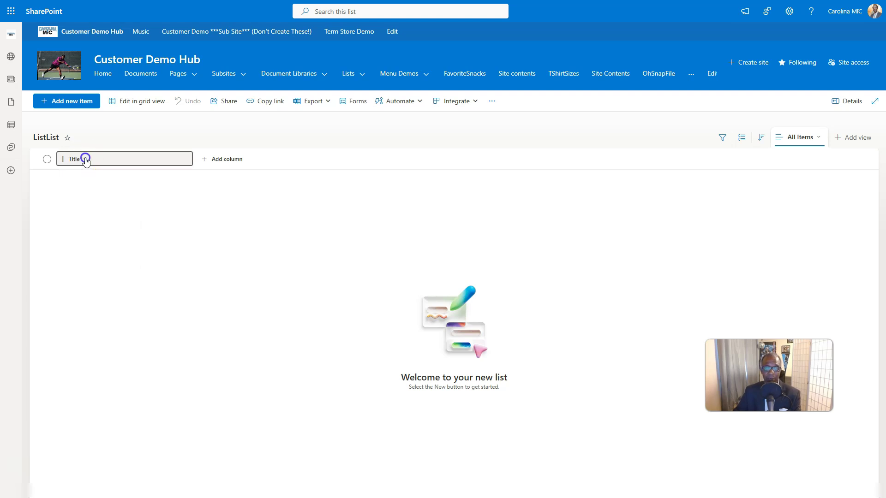
{"action": "left_click", "coordinate": [97, 244]}
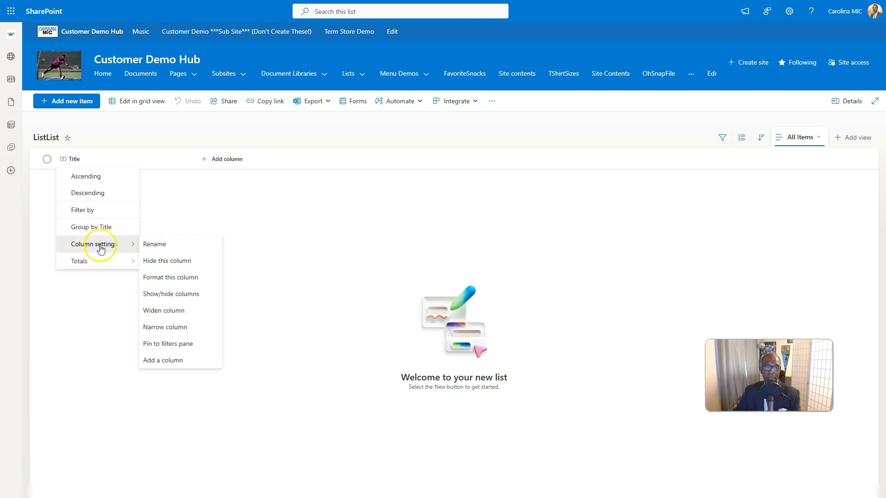
{"action": "left_click", "coordinate": [155, 246]}
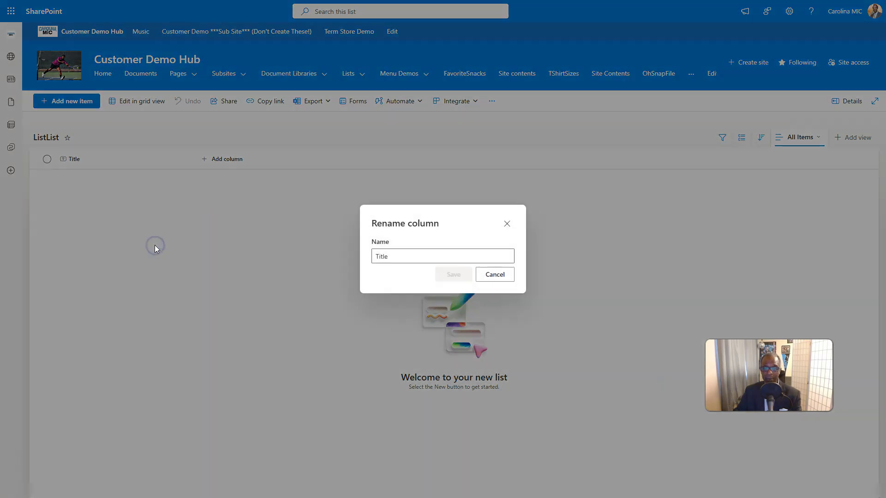
{"action": "left_click", "coordinate": [392, 257]}
{"action": "double_click", "coordinate": [392, 258]}
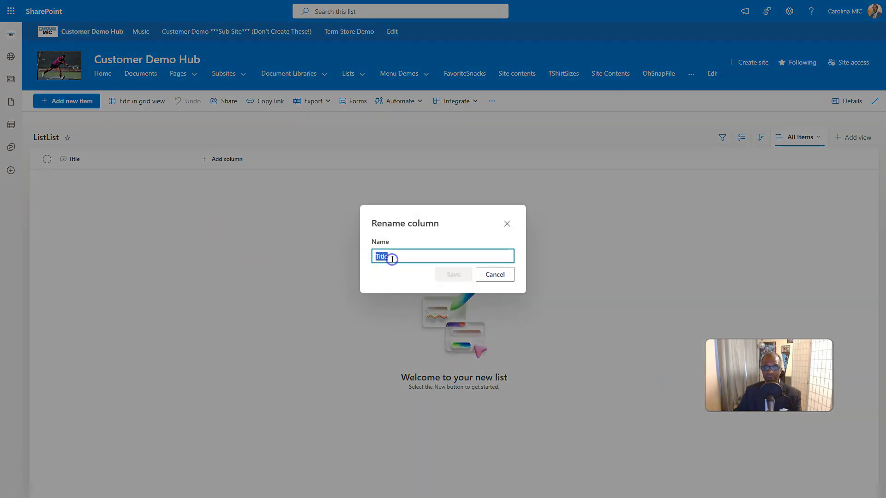
{"action": "type", "text": "Name"}
{"action": "left_click", "coordinate": [383, 257]}
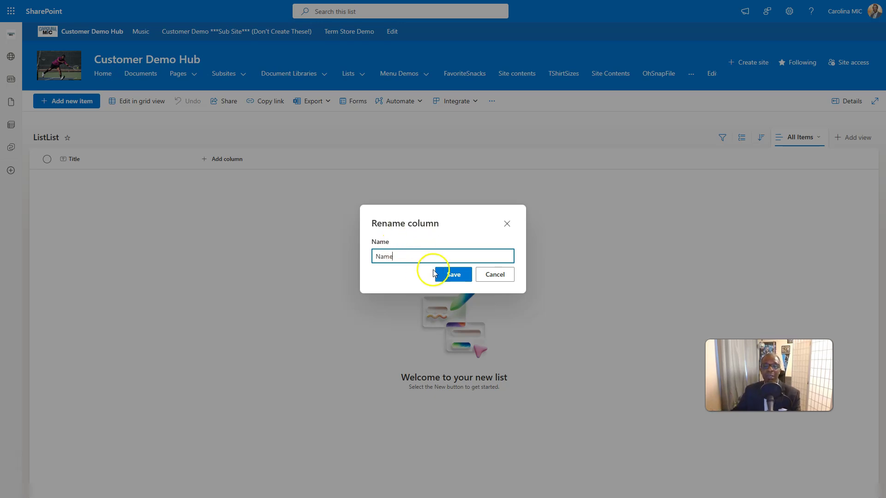
{"action": "left_click", "coordinate": [452, 276]}
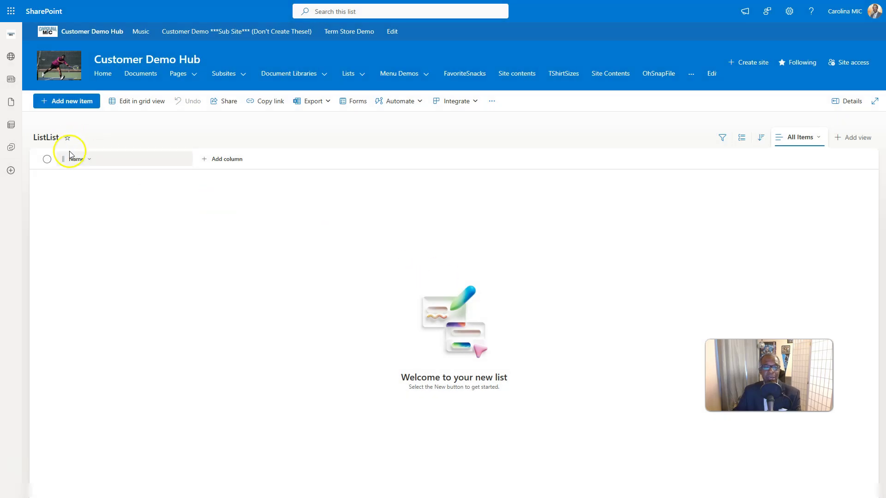
Check that the new item form shows the Name field, then cancel it.
{"action": "left_click", "coordinate": [60, 103]}
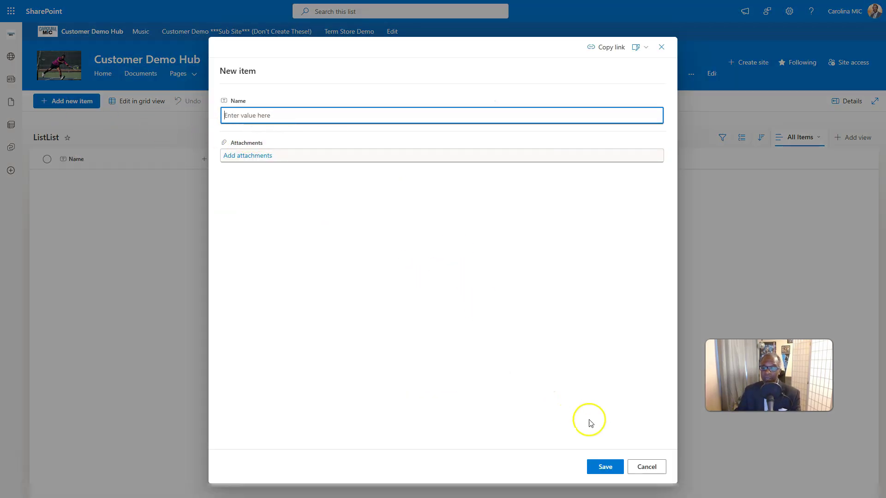
{"action": "left_click", "coordinate": [641, 467]}
{"action": "left_click", "coordinate": [789, 11]}
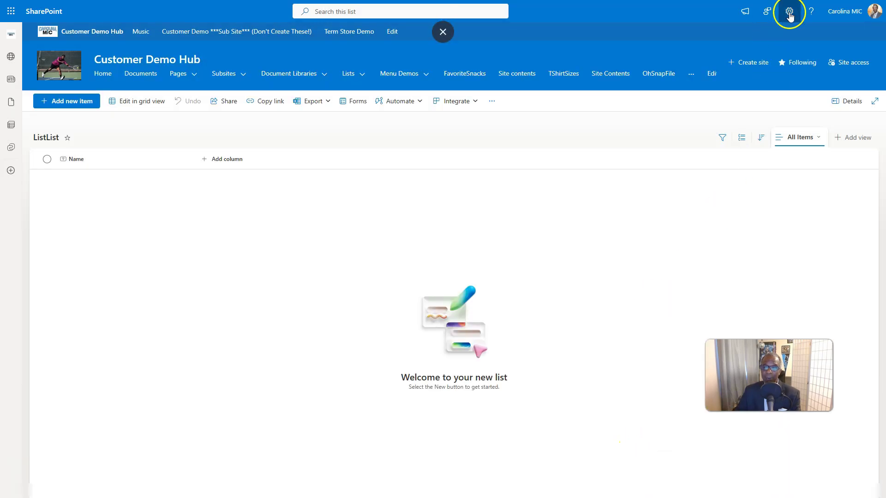
Open the ListList settings page and look over its Columns section, where Title remains listed.
{"action": "left_click", "coordinate": [759, 104]}
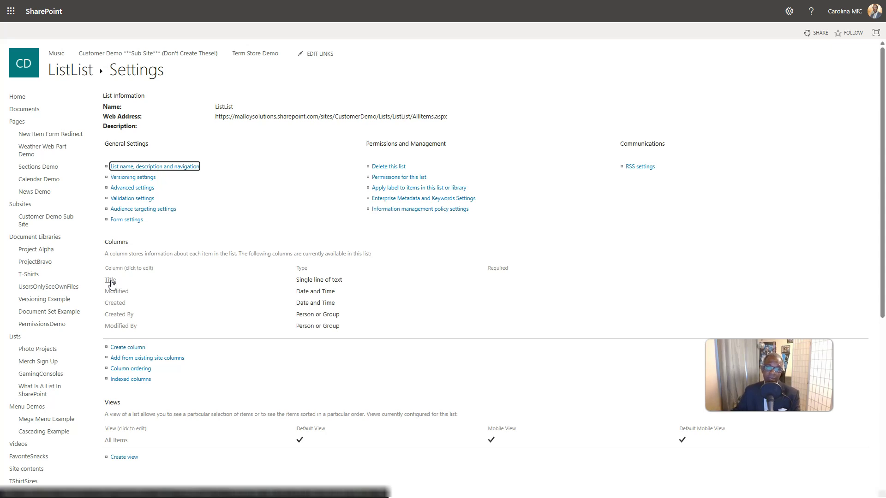
{"action": "left_click", "coordinate": [111, 282]}
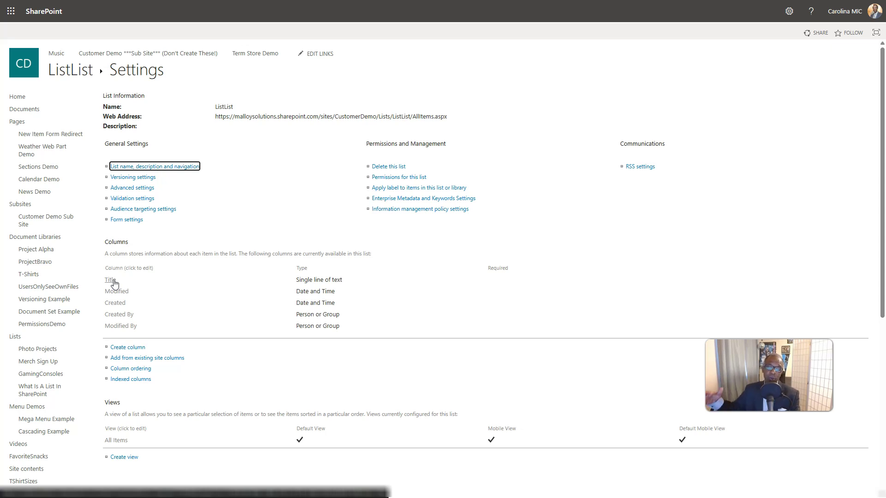
{"action": "left_click", "coordinate": [116, 227]}
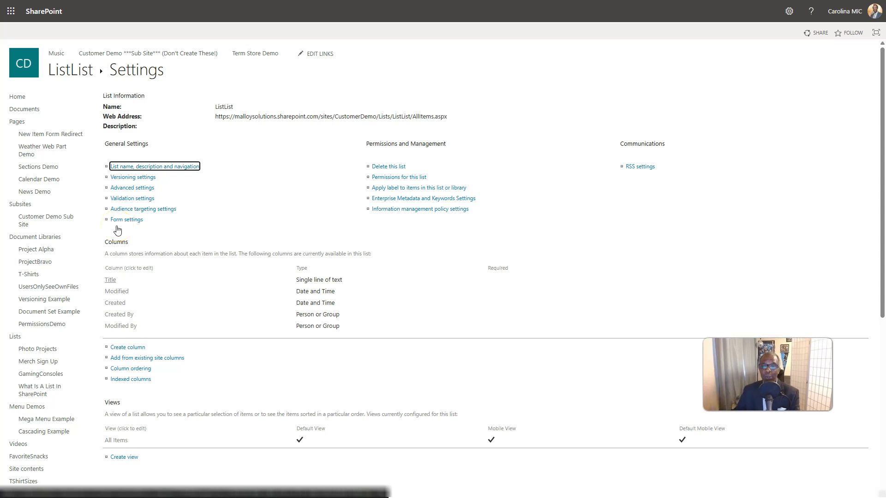
Follow the ListList breadcrumb link to leave the settings page.
{"action": "left_click", "coordinate": [81, 68]}
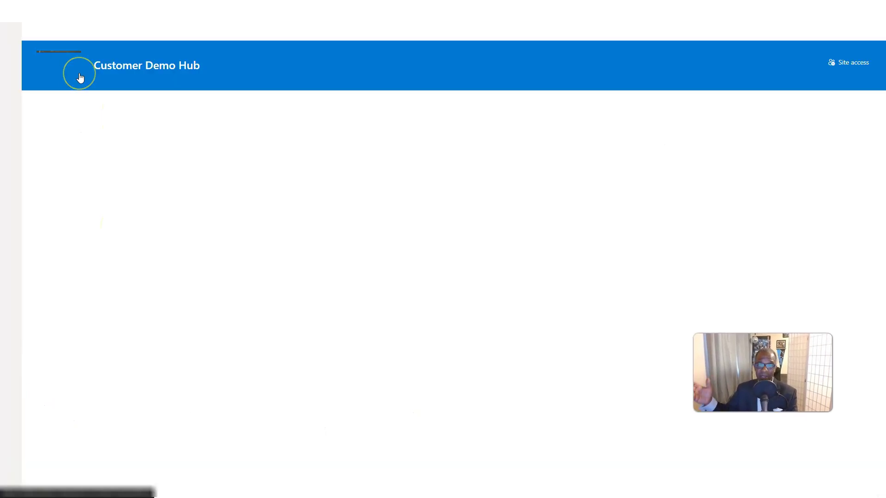